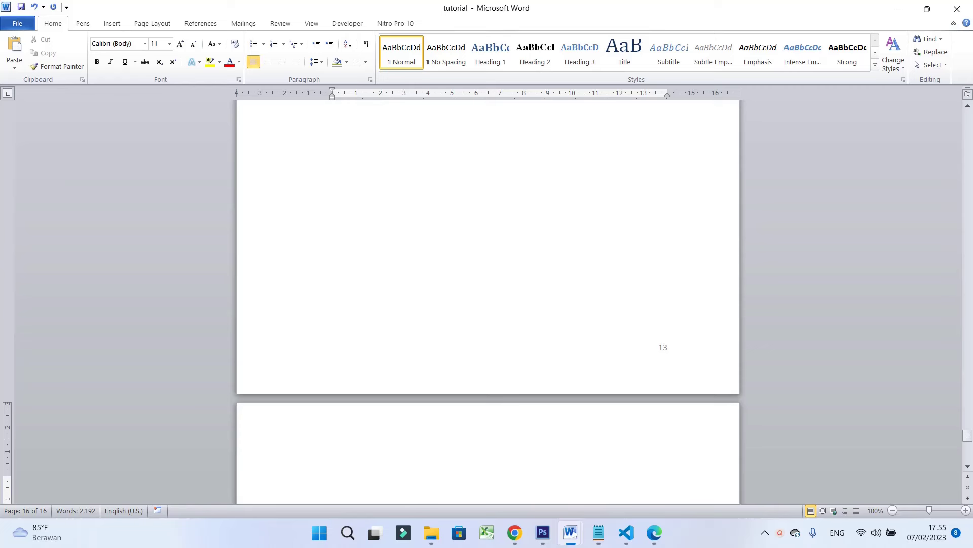
Step: Scroll through the tutorial to the empty page 16 after the DAFTAR PUSTAKA references
{"action": "scroll", "coordinate": [761, 257], "scroll_direction": "up", "scroll_amount": 1}
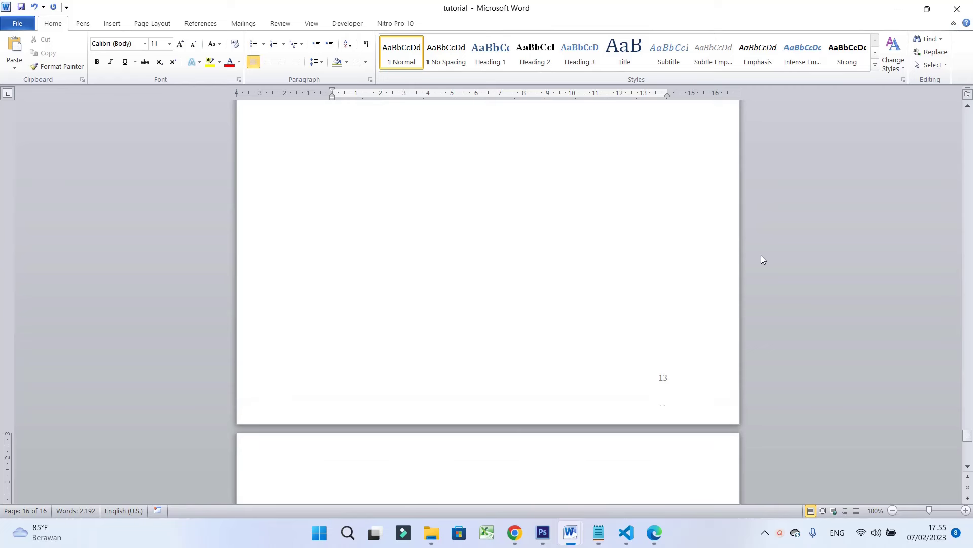
{"action": "scroll", "coordinate": [700, 272], "scroll_direction": "down", "scroll_amount": 4}
{"action": "scroll", "coordinate": [676, 282], "scroll_direction": "down", "scroll_amount": 3}
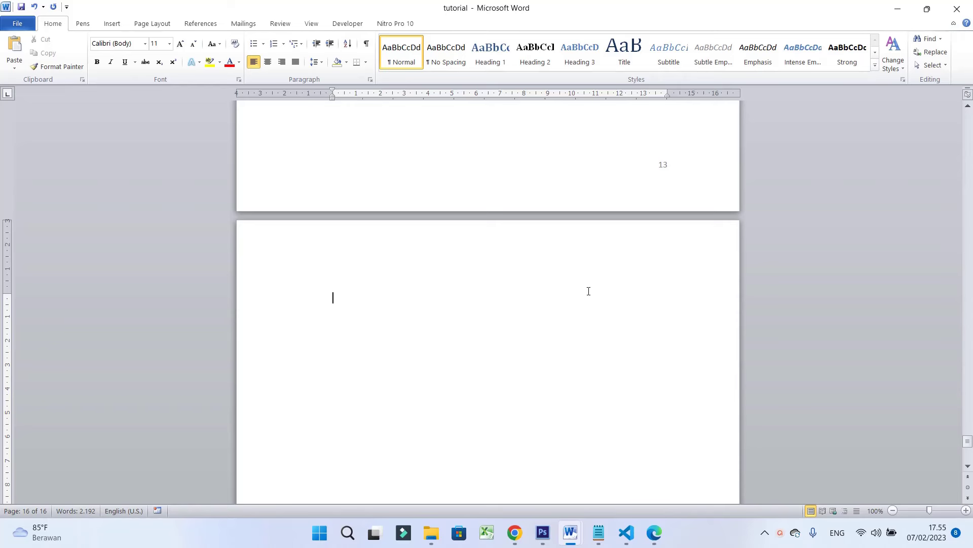
{"action": "scroll", "coordinate": [583, 294], "scroll_direction": "down", "scroll_amount": 2}
{"action": "scroll", "coordinate": [558, 298], "scroll_direction": "down", "scroll_amount": 1}
{"action": "scroll", "coordinate": [541, 297], "scroll_direction": "down", "scroll_amount": 3}
{"action": "scroll", "coordinate": [542, 299], "scroll_direction": "down", "scroll_amount": 4}
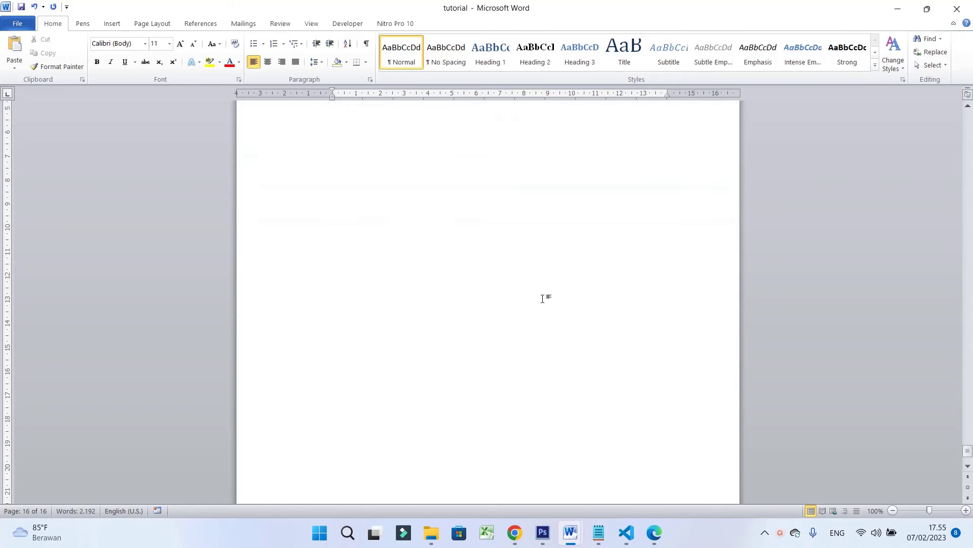
{"action": "scroll", "coordinate": [550, 307], "scroll_direction": "down", "scroll_amount": 6}
{"action": "scroll", "coordinate": [549, 308], "scroll_direction": "down", "scroll_amount": 6}
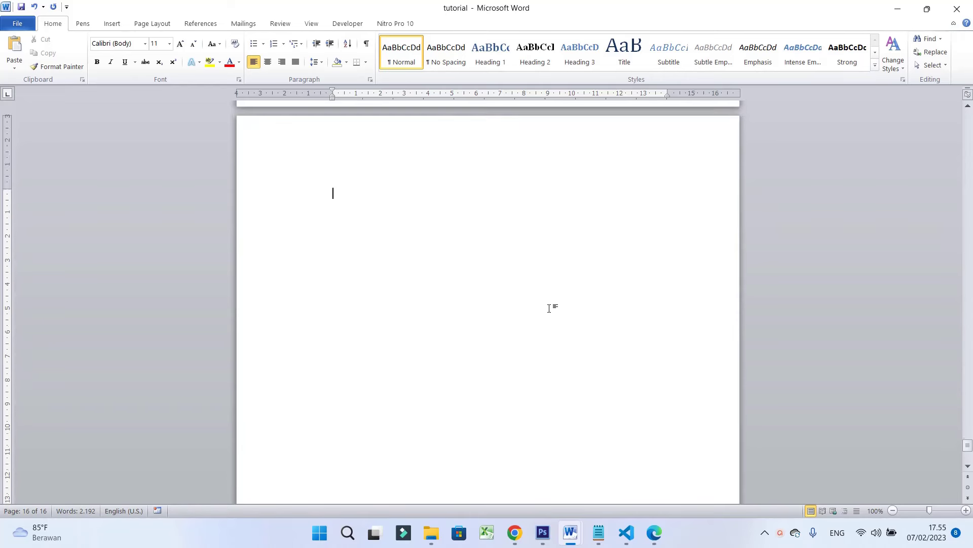
{"action": "scroll", "coordinate": [548, 307], "scroll_direction": "up", "scroll_amount": 5}
{"action": "scroll", "coordinate": [547, 306], "scroll_direction": "up", "scroll_amount": 1}
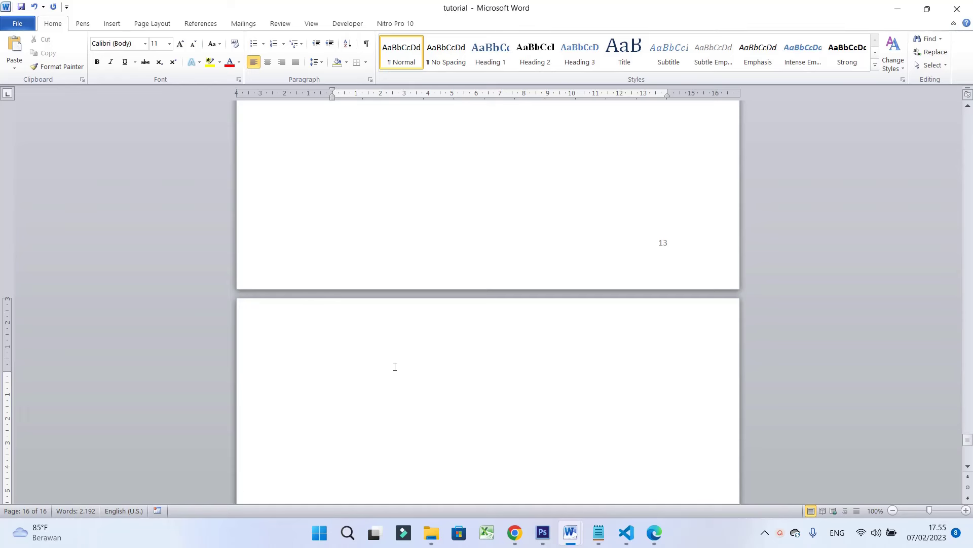
{"action": "scroll", "coordinate": [456, 366], "scroll_direction": "down", "scroll_amount": 3}
{"action": "scroll", "coordinate": [536, 291], "scroll_direction": "down", "scroll_amount": 1}
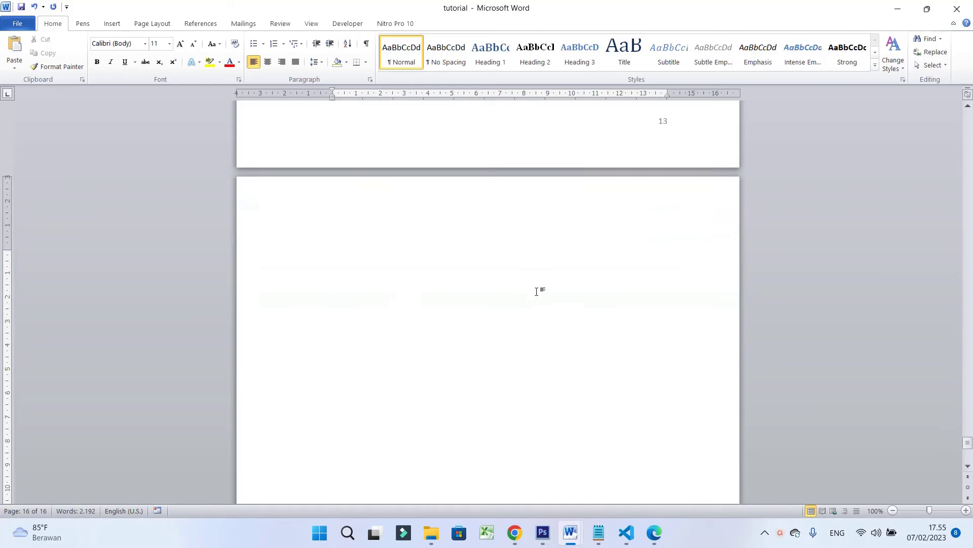
{"action": "scroll", "coordinate": [536, 292], "scroll_direction": "down", "scroll_amount": 6}
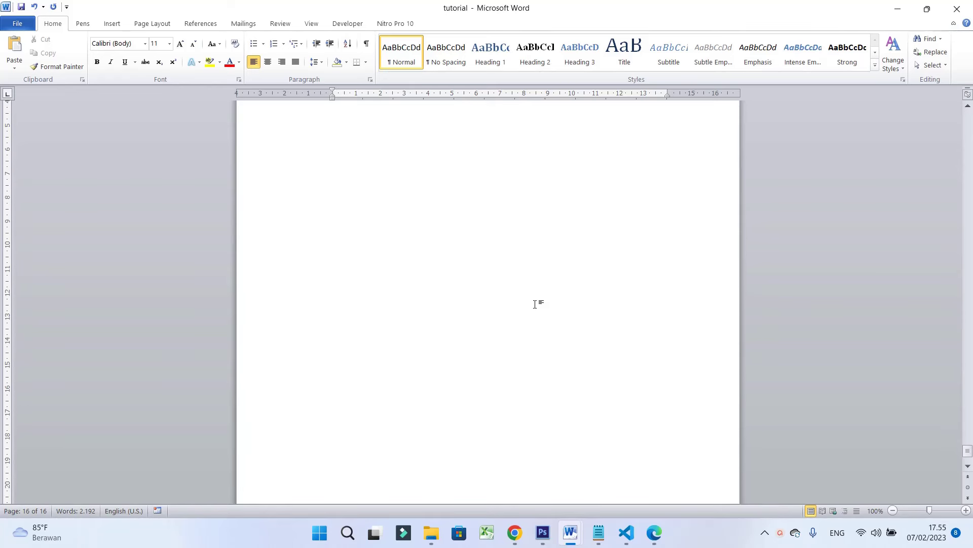
{"action": "scroll", "coordinate": [507, 296], "scroll_direction": "up", "scroll_amount": 5}
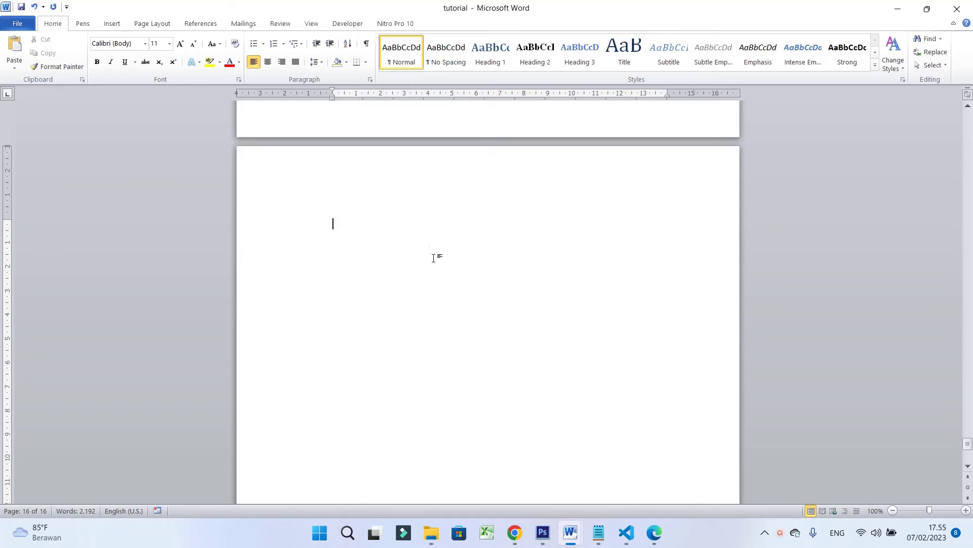
{"action": "scroll", "coordinate": [511, 226], "scroll_direction": "down", "scroll_amount": 5}
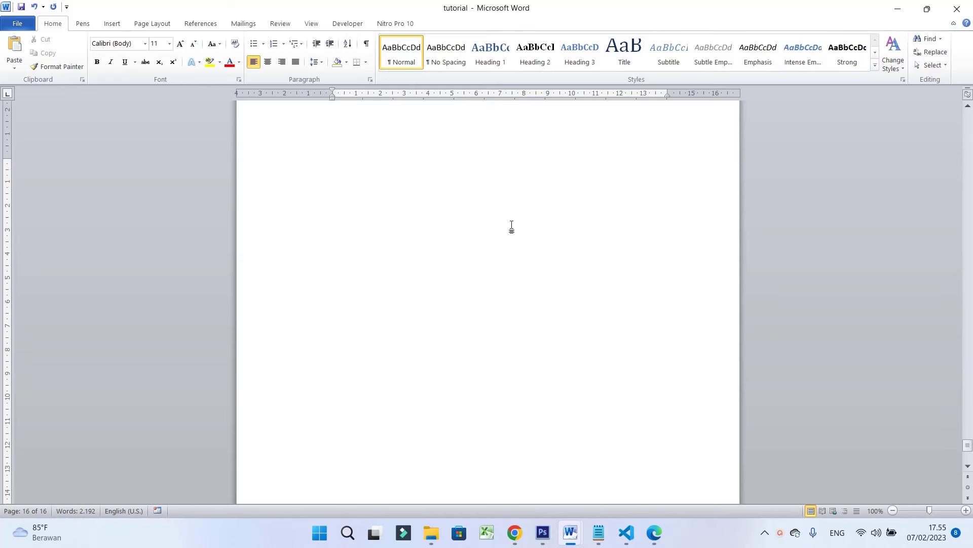
{"action": "scroll", "coordinate": [512, 226], "scroll_direction": "down", "scroll_amount": 3}
{"action": "scroll", "coordinate": [527, 230], "scroll_direction": "down", "scroll_amount": 4}
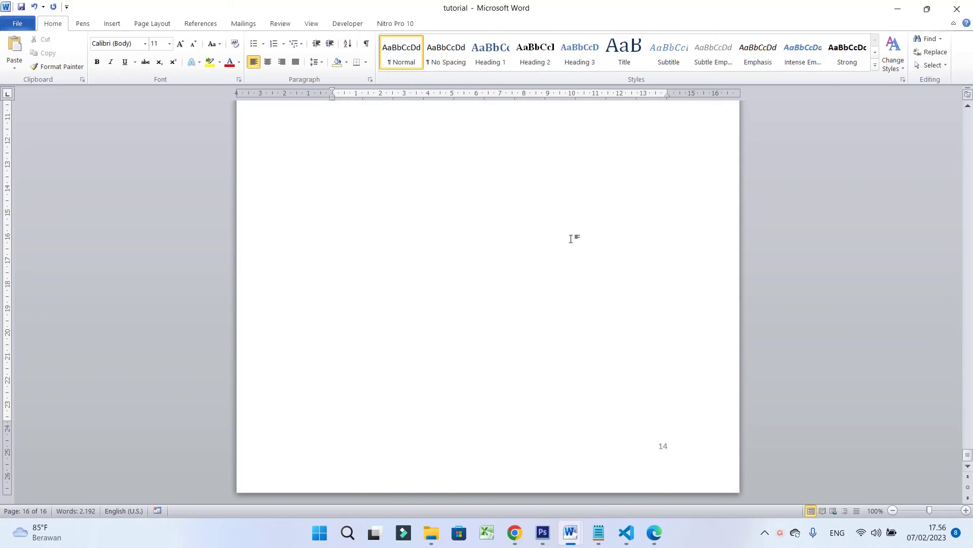
{"action": "scroll", "coordinate": [588, 278], "scroll_direction": "up", "scroll_amount": 4}
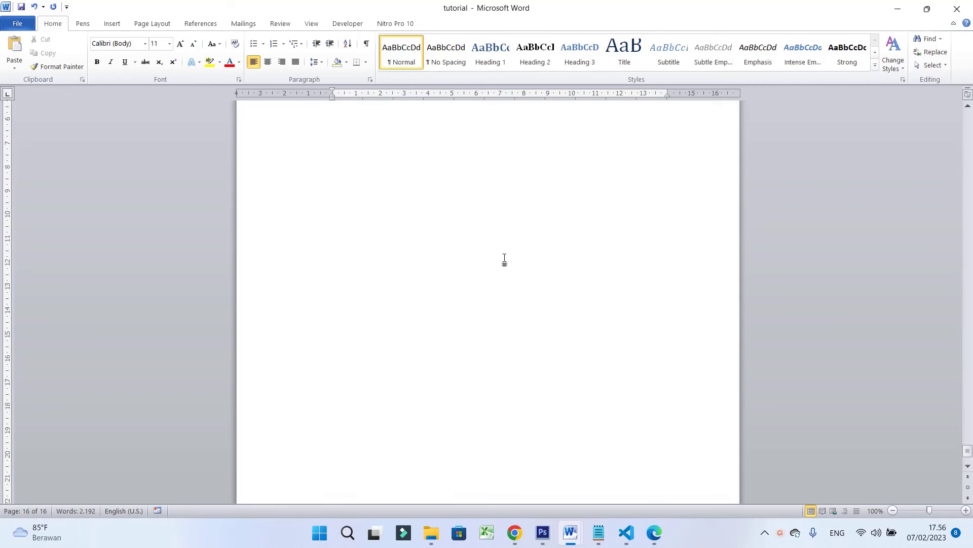
{"action": "scroll", "coordinate": [468, 235], "scroll_direction": "up", "scroll_amount": 3}
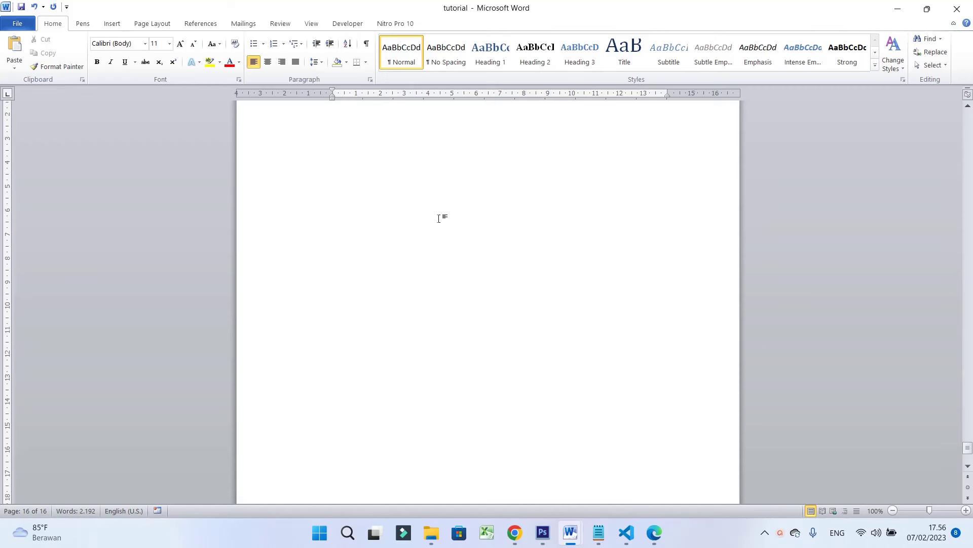
{"action": "scroll", "coordinate": [443, 215], "scroll_direction": "up", "scroll_amount": 4}
{"action": "scroll", "coordinate": [472, 203], "scroll_direction": "up", "scroll_amount": 1}
{"action": "scroll", "coordinate": [456, 224], "scroll_direction": "up", "scroll_amount": 1}
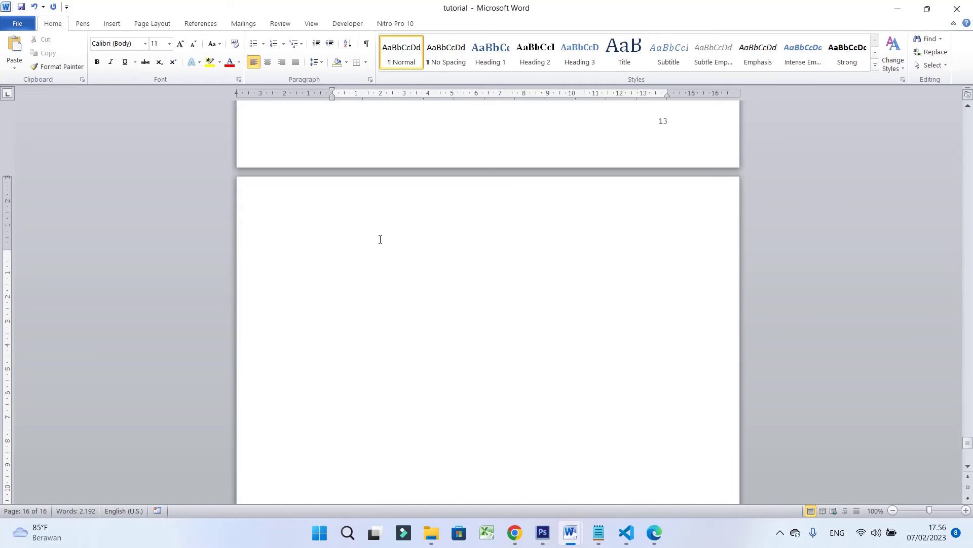
{"action": "scroll", "coordinate": [515, 211], "scroll_direction": "up", "scroll_amount": 5}
{"action": "scroll", "coordinate": [507, 209], "scroll_direction": "up", "scroll_amount": 5}
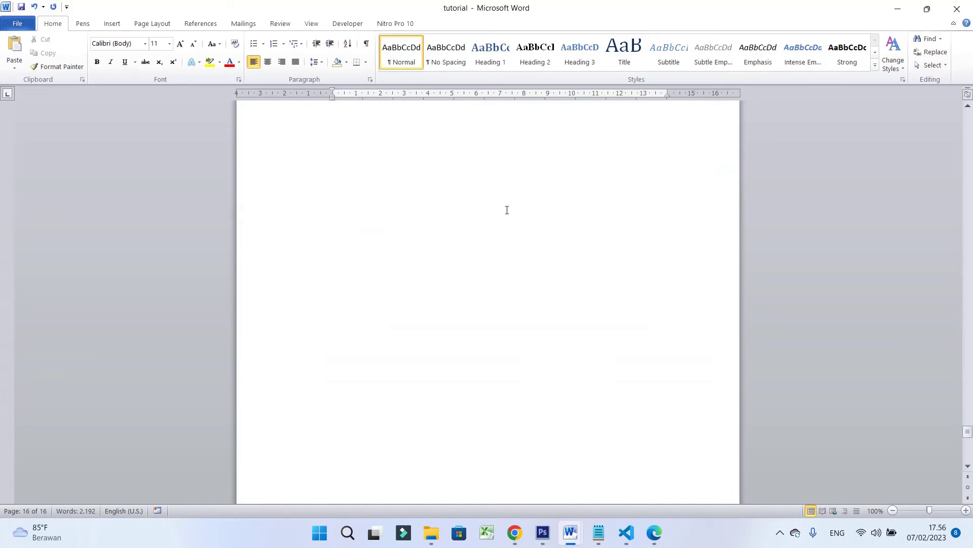
{"action": "scroll", "coordinate": [503, 210], "scroll_direction": "up", "scroll_amount": 5}
{"action": "scroll", "coordinate": [512, 219], "scroll_direction": "up", "scroll_amount": 1}
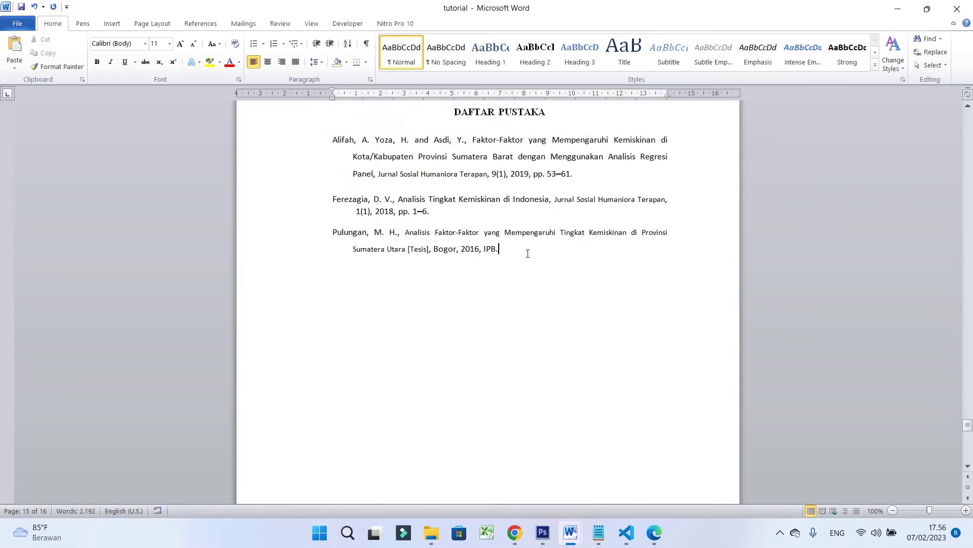
{"action": "scroll", "coordinate": [529, 264], "scroll_direction": "down", "scroll_amount": 5}
{"action": "scroll", "coordinate": [530, 268], "scroll_direction": "down", "scroll_amount": 4}
{"action": "scroll", "coordinate": [552, 261], "scroll_direction": "down", "scroll_amount": 3}
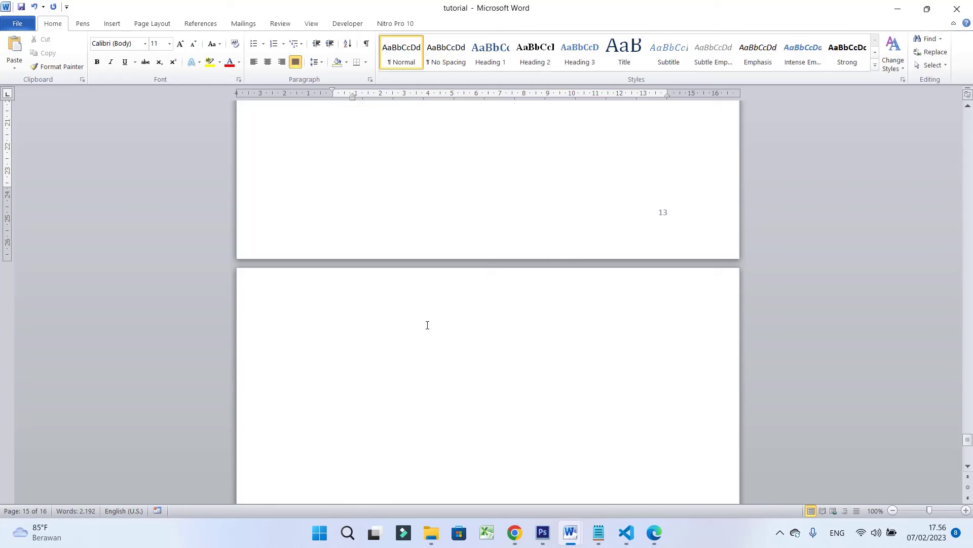
Step: Delete the empty page 16 with Backspace and confirm the document is now 15 pages
{"action": "left_click", "coordinate": [323, 333]}
{"action": "scroll", "coordinate": [358, 328], "scroll_direction": "down", "scroll_amount": 2}
{"action": "left_click", "coordinate": [348, 278]}
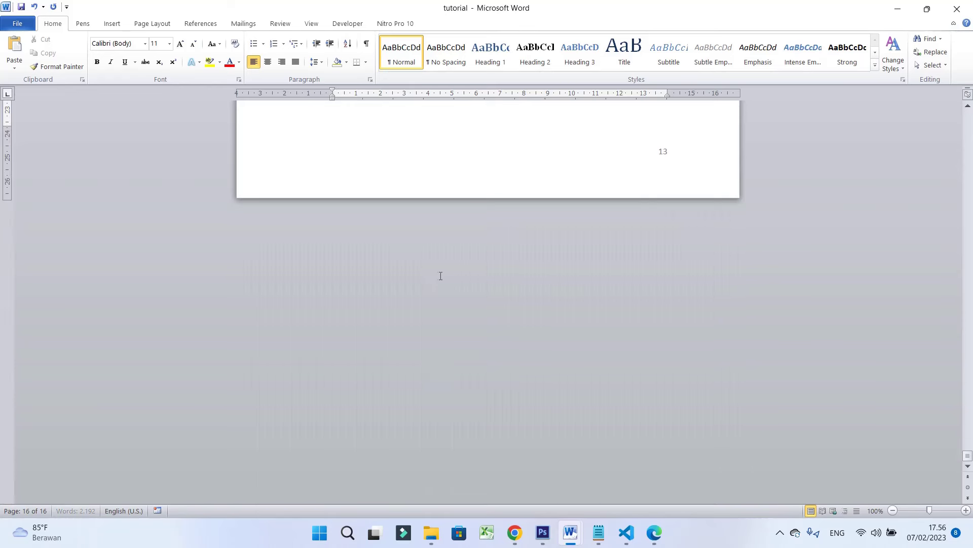
{"action": "key", "text": "BackSpace"}
{"action": "scroll", "coordinate": [481, 249], "scroll_direction": "up", "scroll_amount": 1}
{"action": "scroll", "coordinate": [479, 185], "scroll_direction": "up", "scroll_amount": 3}
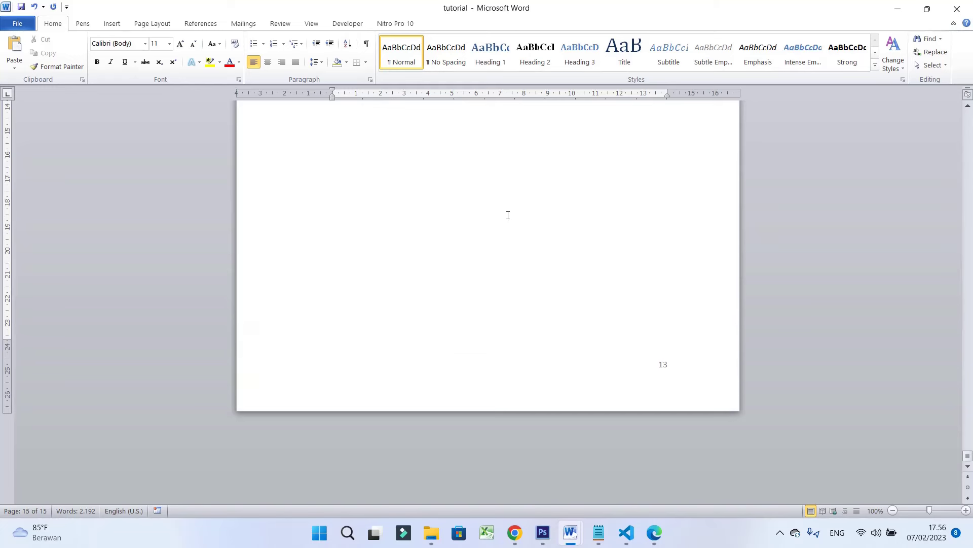
{"action": "scroll", "coordinate": [506, 213], "scroll_direction": "up", "scroll_amount": 5}
{"action": "scroll", "coordinate": [497, 215], "scroll_direction": "up", "scroll_amount": 2}
{"action": "scroll", "coordinate": [460, 240], "scroll_direction": "up", "scroll_amount": 5}
{"action": "scroll", "coordinate": [524, 309], "scroll_direction": "down", "scroll_amount": 5}
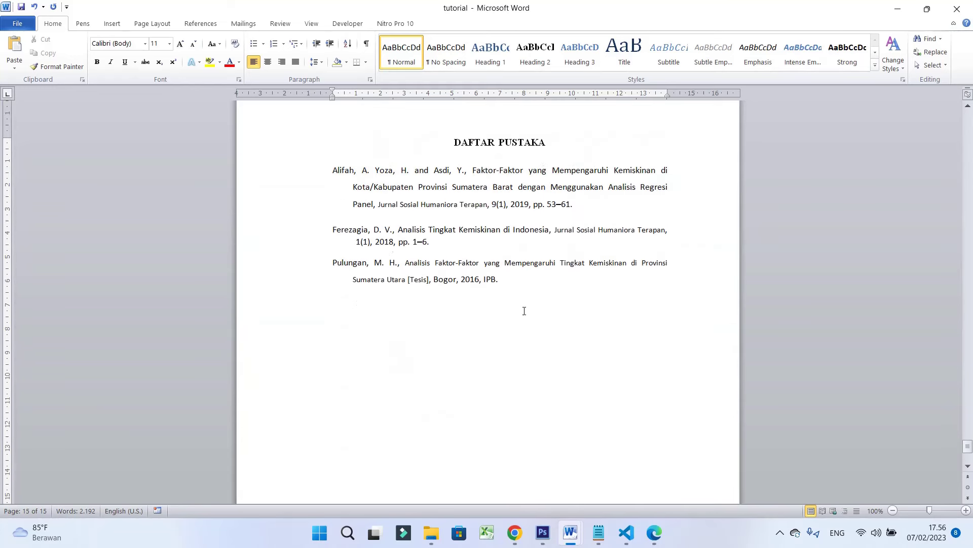
{"action": "scroll", "coordinate": [386, 326], "scroll_direction": "down", "scroll_amount": 6}
{"action": "scroll", "coordinate": [593, 279], "scroll_direction": "down", "scroll_amount": 4}
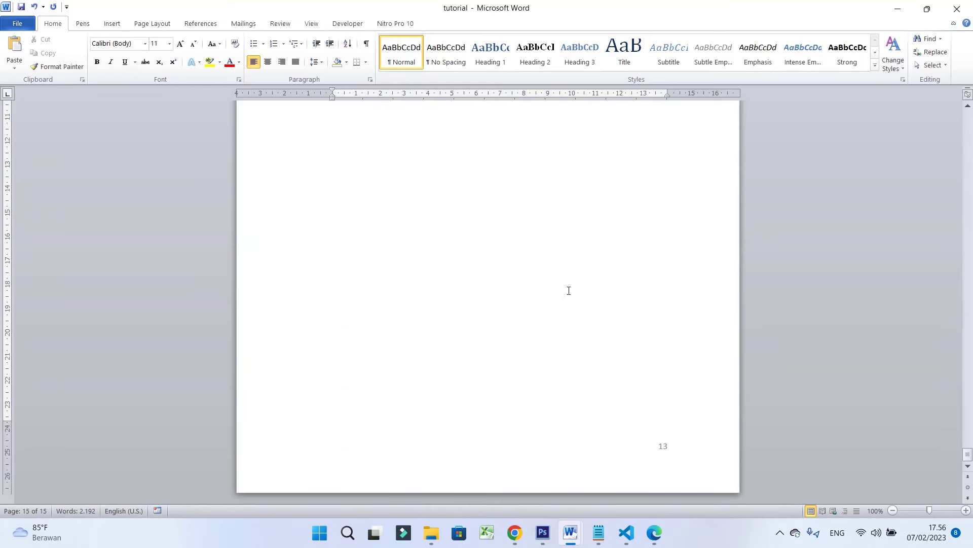
Step: Switch to Document2 and go to the end of its last bullet
{"action": "mouse_move", "coordinate": [570, 532]}
{"action": "left_click", "coordinate": [619, 467]}
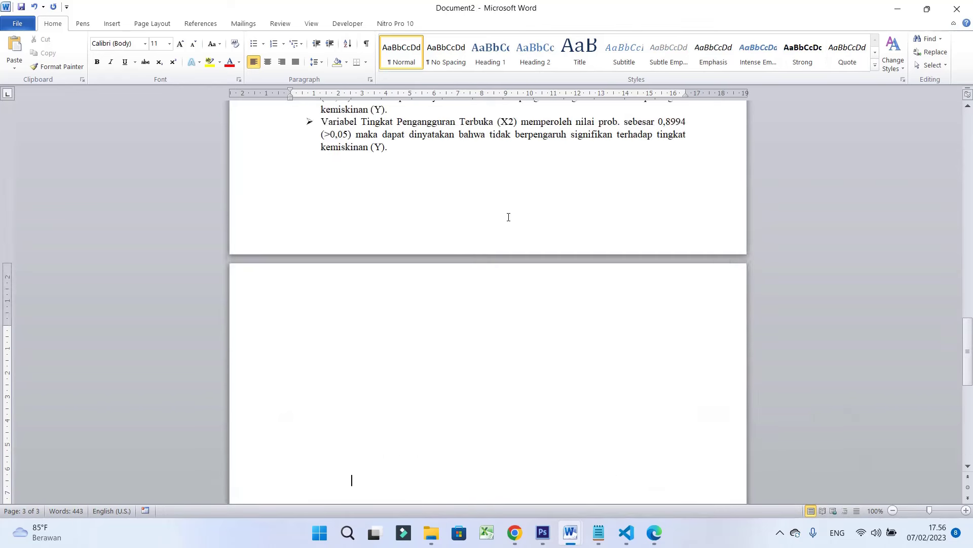
{"action": "scroll", "coordinate": [546, 219], "scroll_direction": "up", "scroll_amount": 2}
{"action": "left_click", "coordinate": [521, 298]}
{"action": "scroll", "coordinate": [411, 324], "scroll_direction": "down", "scroll_amount": 3}
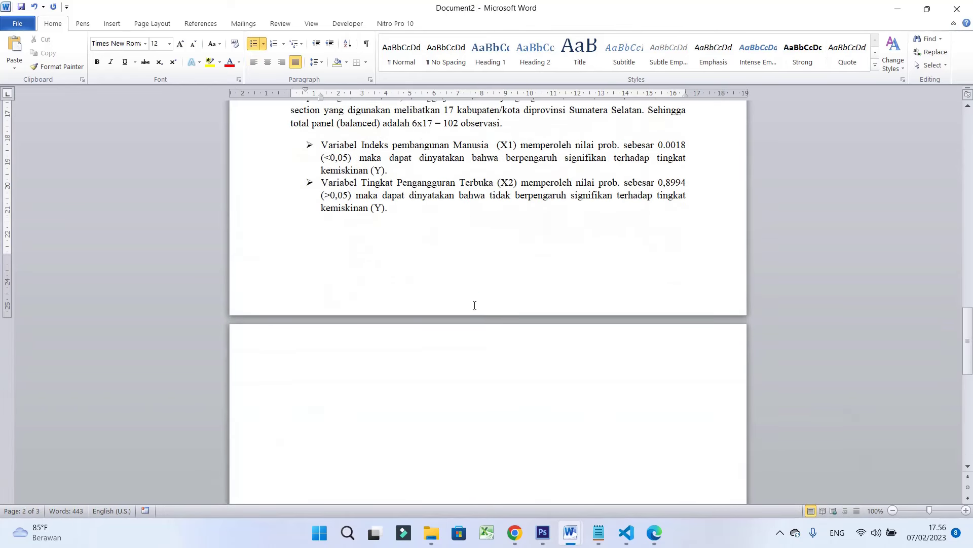
Step: Try to clear Document2's empty page 3 from inside the blank page
{"action": "left_click", "coordinate": [363, 384]}
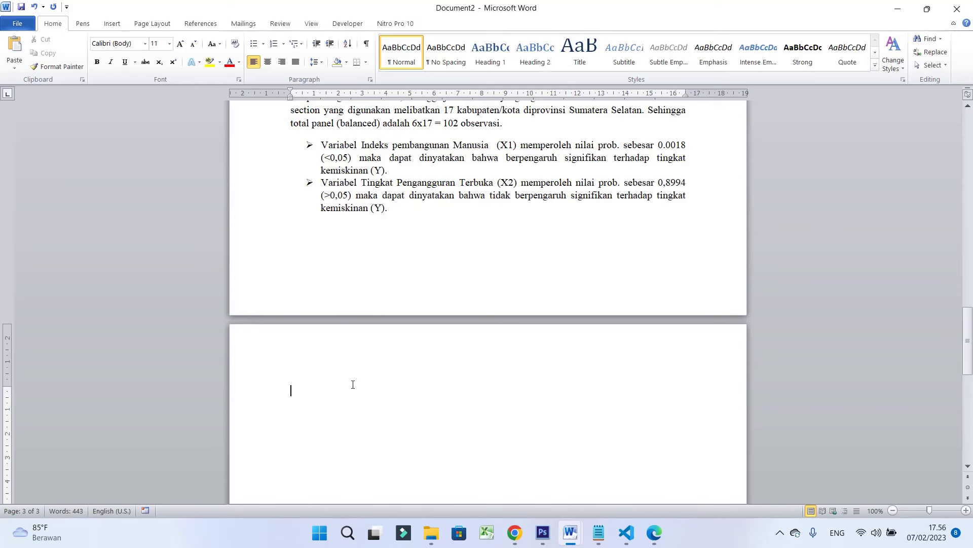
{"action": "key", "text": "Up"}
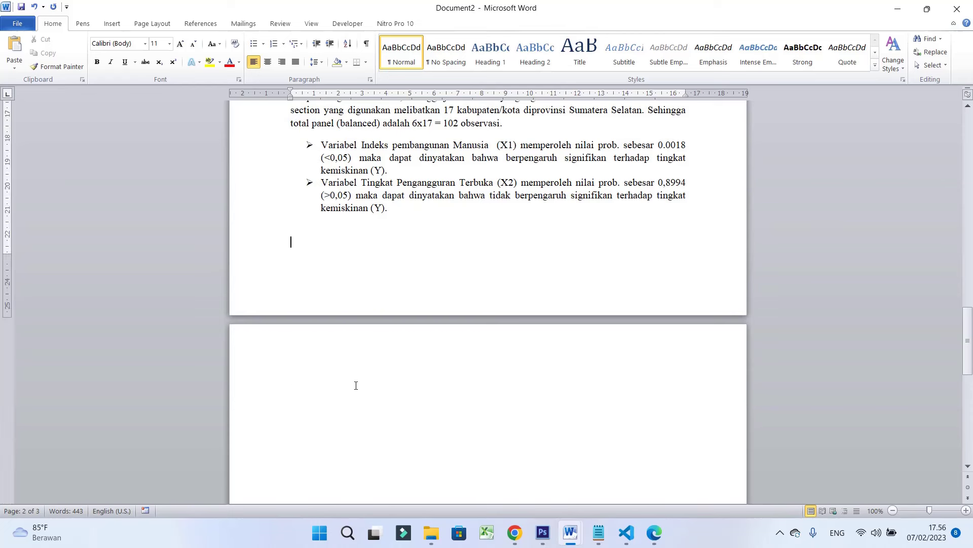
{"action": "left_click", "coordinate": [343, 379]}
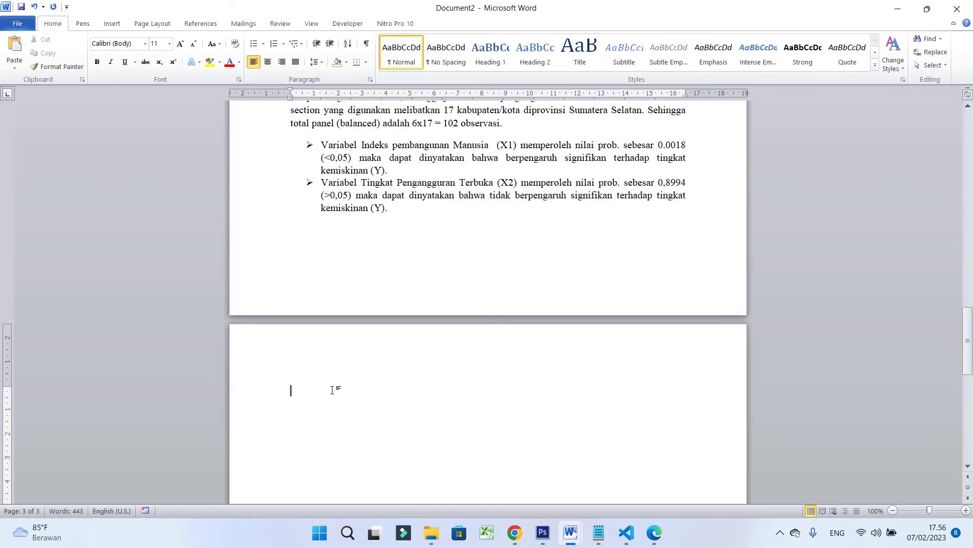
{"action": "key", "text": "Up"}
{"action": "scroll", "coordinate": [394, 383], "scroll_direction": "down", "scroll_amount": 4}
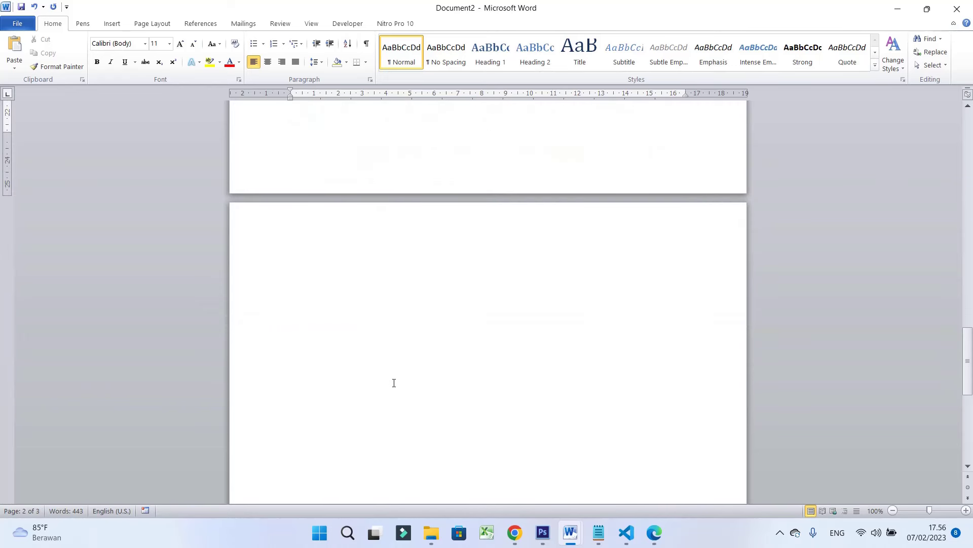
{"action": "scroll", "coordinate": [512, 311], "scroll_direction": "down", "scroll_amount": 2}
{"action": "scroll", "coordinate": [556, 297], "scroll_direction": "down", "scroll_amount": 1}
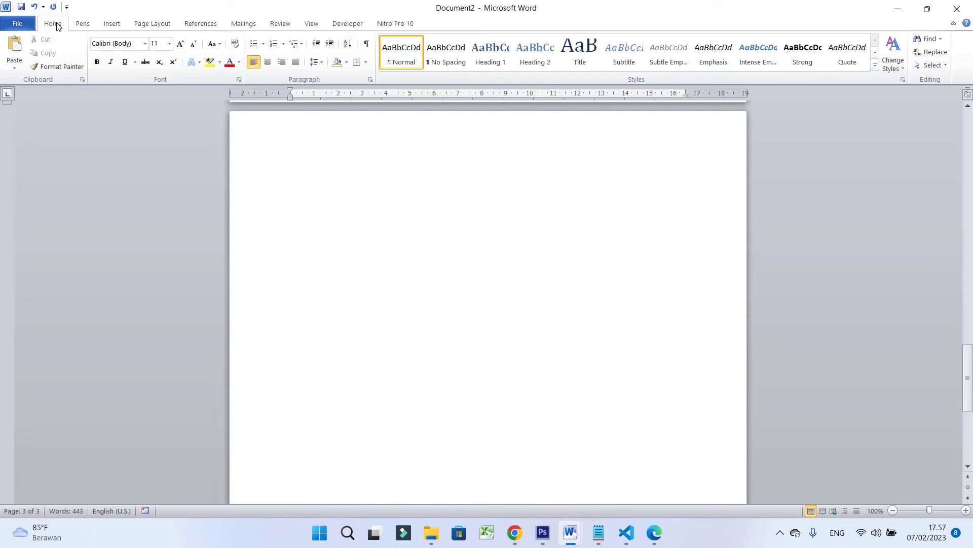
Step: Turn on Show/Hide ¶ to reveal the paragraph marks on page 3
{"action": "left_click", "coordinate": [367, 45]}
{"action": "scroll", "coordinate": [545, 293], "scroll_direction": "up", "scroll_amount": 5}
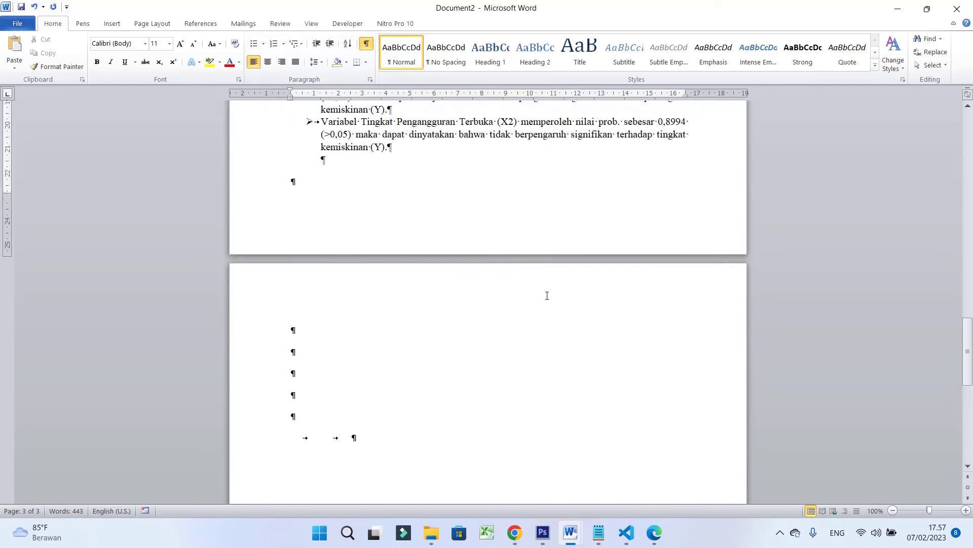
{"action": "scroll", "coordinate": [456, 325], "scroll_direction": "down", "scroll_amount": 4}
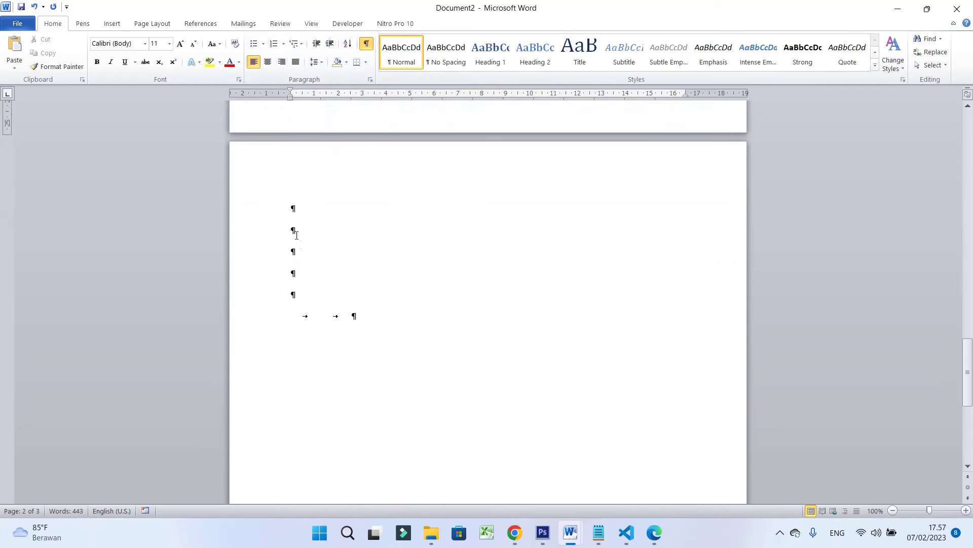
Step: Select and delete all empty paragraph marks and the tab line on page 3
{"action": "left_click", "coordinate": [378, 291]}
{"action": "key", "text": "Return"}
{"action": "key", "text": "Return"}
{"action": "key", "text": "Return"}
{"action": "key", "text": "Return"}
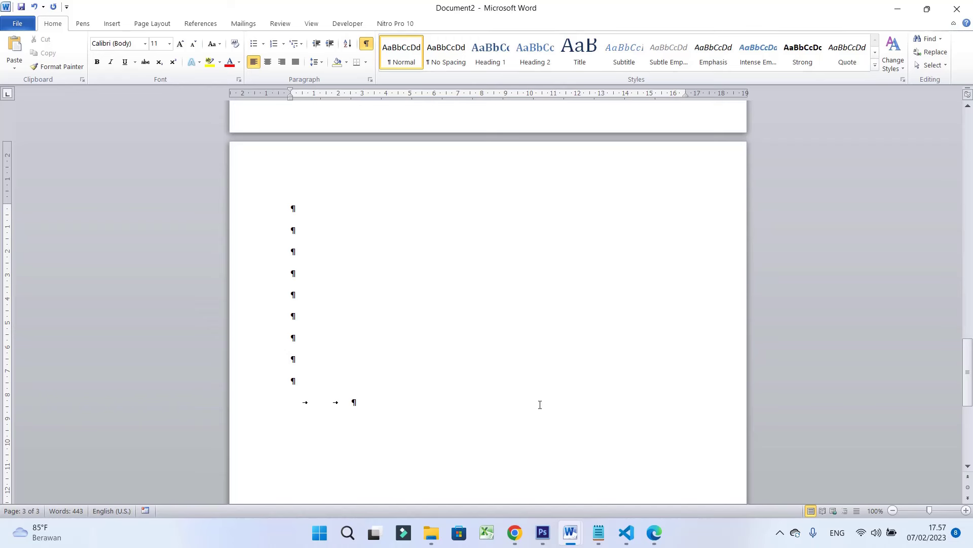
{"action": "left_click_drag", "start_coordinate": [356, 403], "coordinate": [297, 216]}
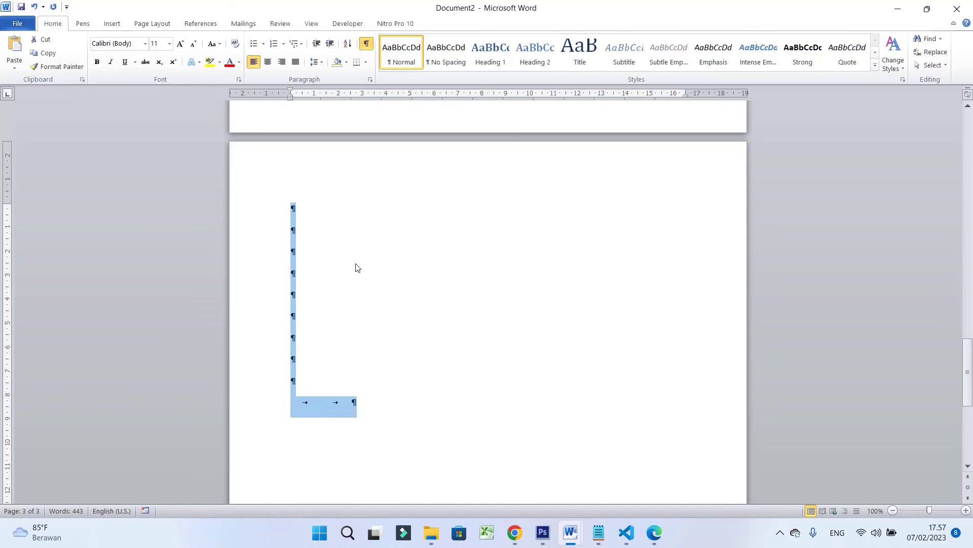
{"action": "key", "text": "Delete"}
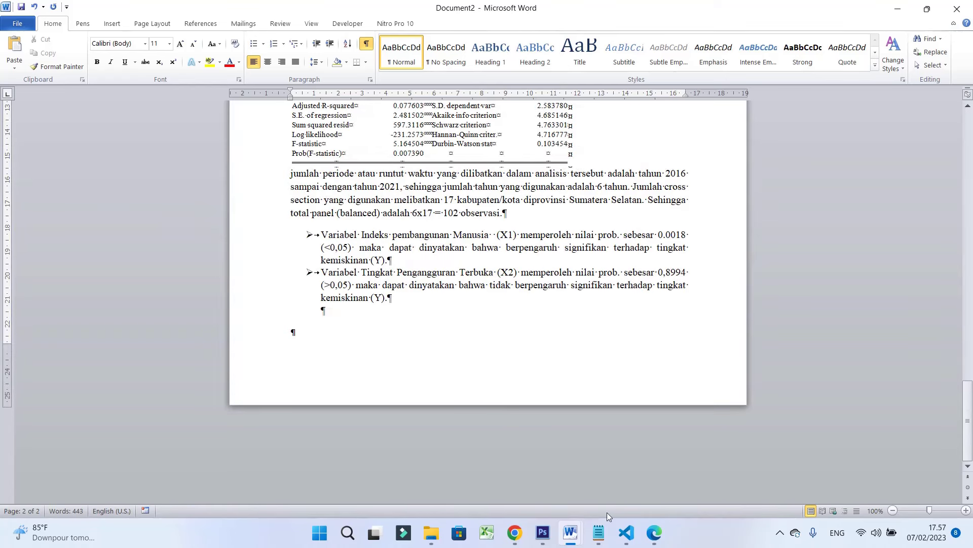
Step: Switch to Document3 and scroll down to its blank third page
{"action": "mouse_move", "coordinate": [570, 532]}
{"action": "left_click", "coordinate": [631, 476]}
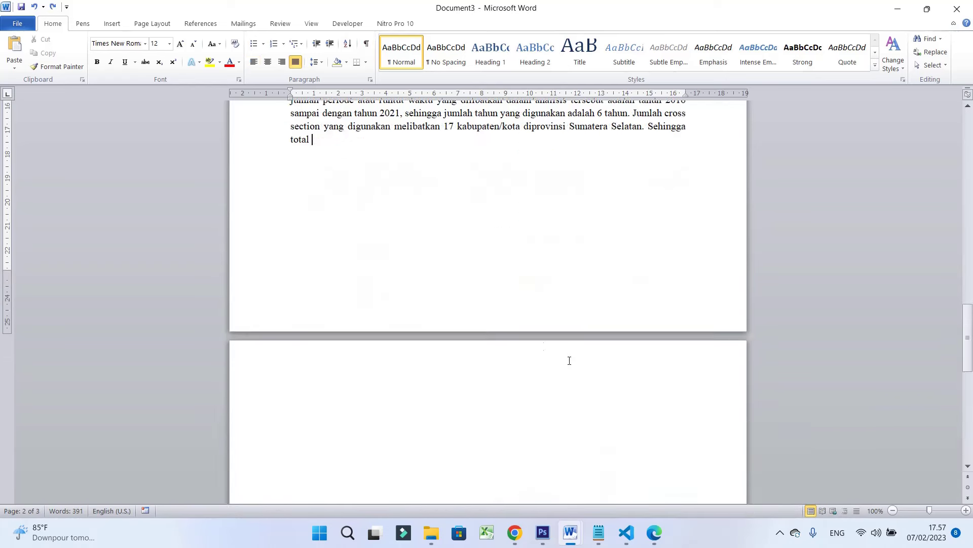
{"action": "scroll", "coordinate": [481, 350], "scroll_direction": "down", "scroll_amount": 1}
{"action": "scroll", "coordinate": [466, 348], "scroll_direction": "up", "scroll_amount": 3}
{"action": "scroll", "coordinate": [463, 347], "scroll_direction": "down", "scroll_amount": 3}
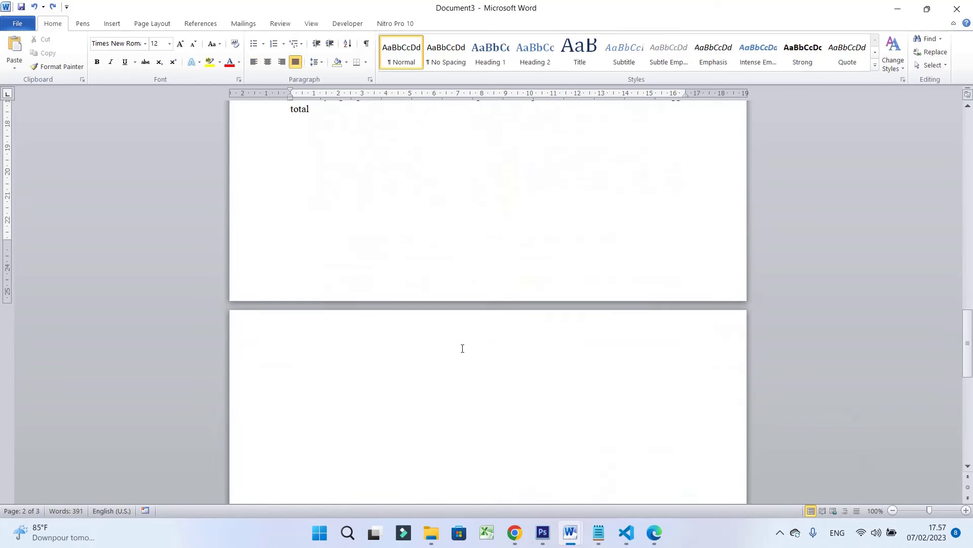
{"action": "scroll", "coordinate": [386, 348], "scroll_direction": "down", "scroll_amount": 1}
{"action": "scroll", "coordinate": [378, 347], "scroll_direction": "down", "scroll_amount": 1}
{"action": "scroll", "coordinate": [394, 320], "scroll_direction": "down", "scroll_amount": 1}
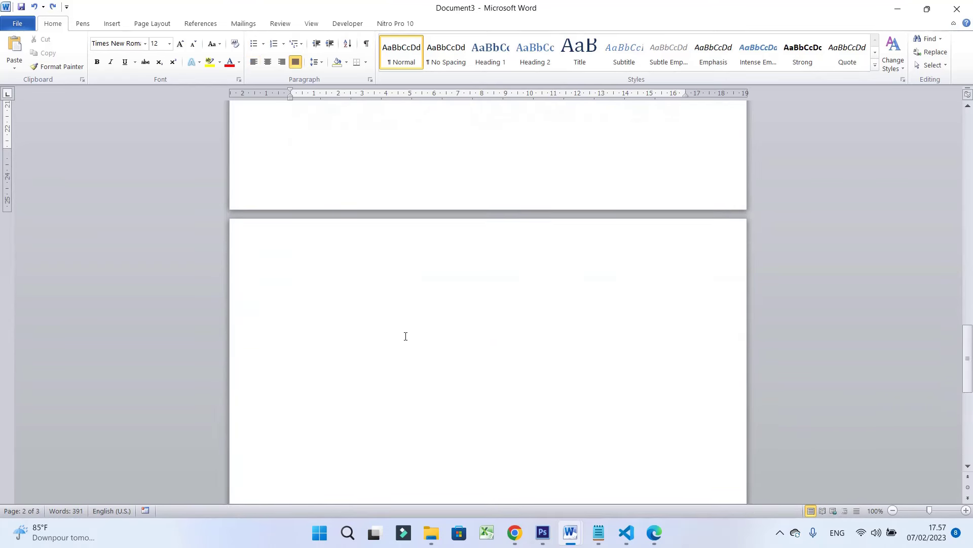
{"action": "scroll", "coordinate": [482, 304], "scroll_direction": "down", "scroll_amount": 2}
{"action": "scroll", "coordinate": [431, 243], "scroll_direction": "up", "scroll_amount": 4}
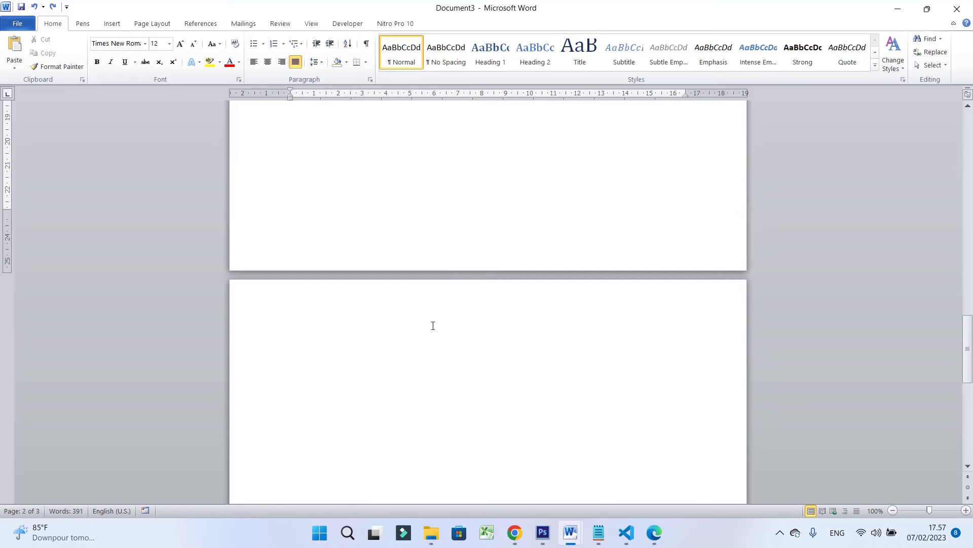
Step: Try Backspace on the blank page 3, then turn on Show/Hide ¶ formatting marks
{"action": "left_click", "coordinate": [357, 341]}
{"action": "scroll", "coordinate": [398, 350], "scroll_direction": "up", "scroll_amount": 3}
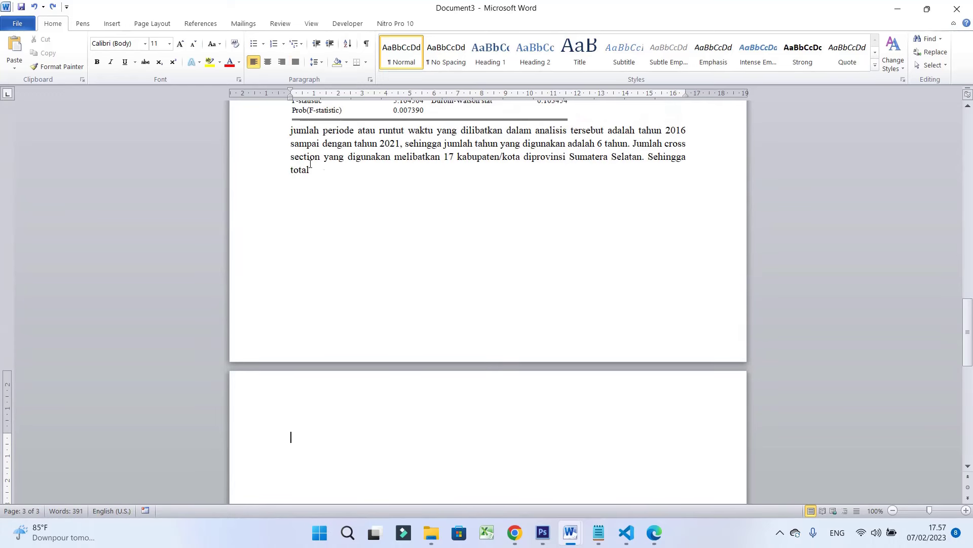
{"action": "key", "text": "BackSpace"}
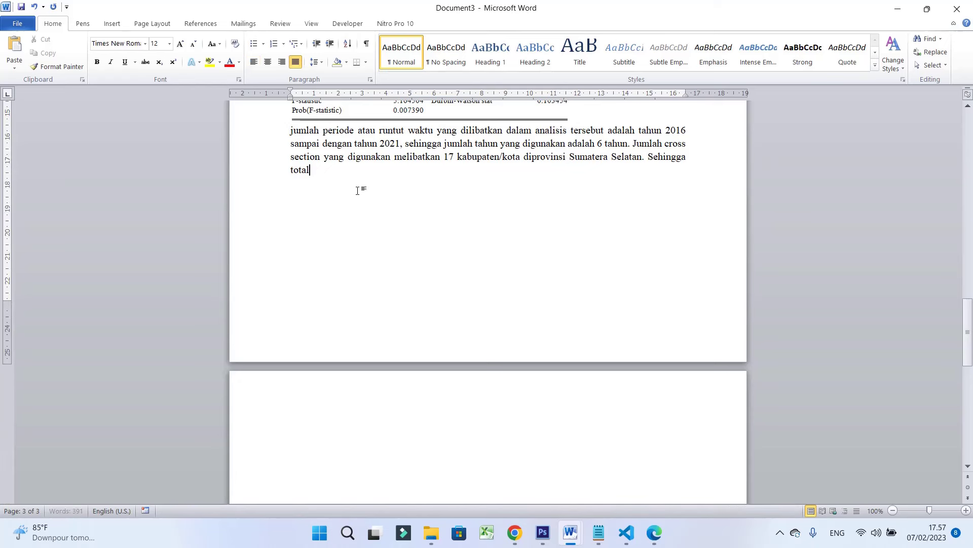
{"action": "key", "text": "BackSpace"}
{"action": "scroll", "coordinate": [417, 263], "scroll_direction": "down", "scroll_amount": 4}
{"action": "scroll", "coordinate": [430, 275], "scroll_direction": "down", "scroll_amount": 2}
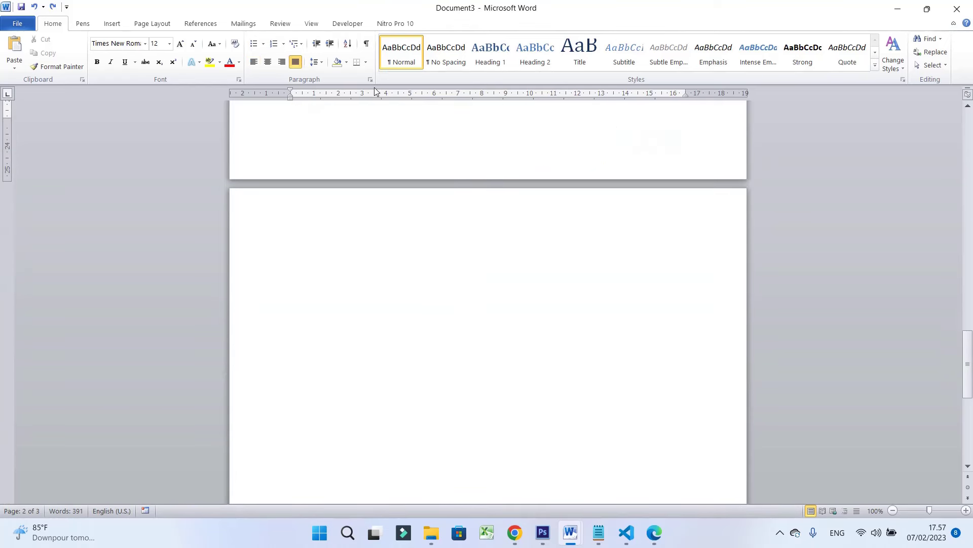
{"action": "left_click", "coordinate": [366, 44]}
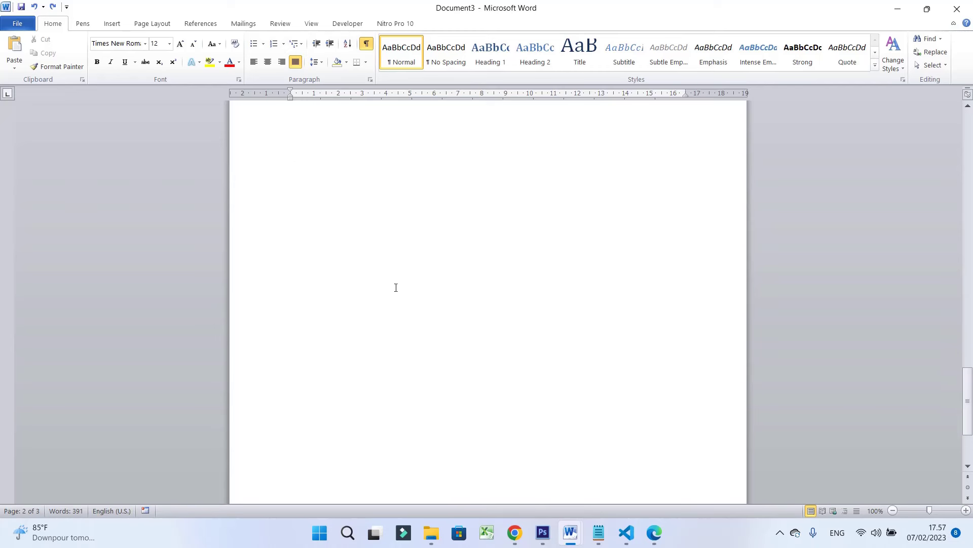
Step: Place the cursor on page 3's empty paragraph and scroll back to page 2's ending
{"action": "scroll", "coordinate": [420, 332], "scroll_direction": "up", "scroll_amount": 4}
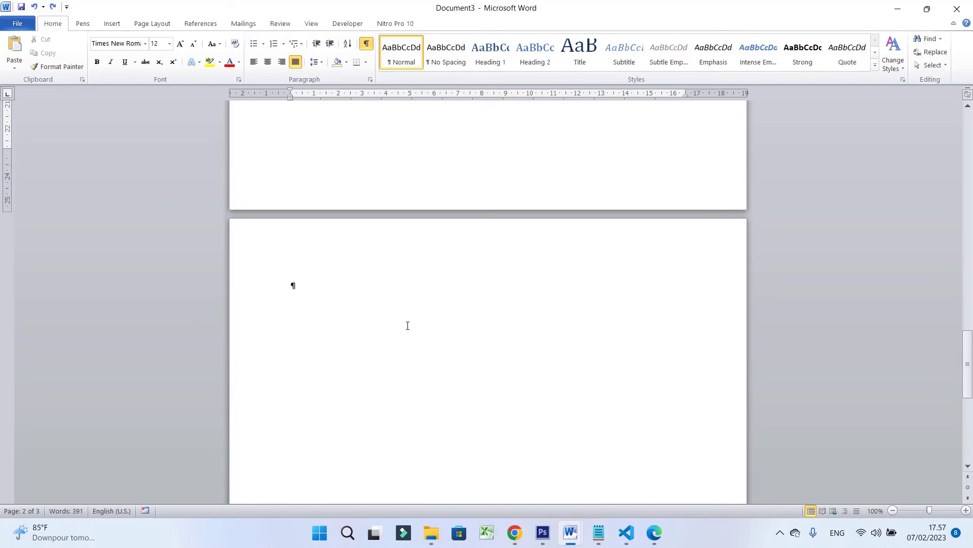
{"action": "left_click", "coordinate": [299, 285]}
{"action": "scroll", "coordinate": [299, 286], "scroll_direction": "up", "scroll_amount": 3}
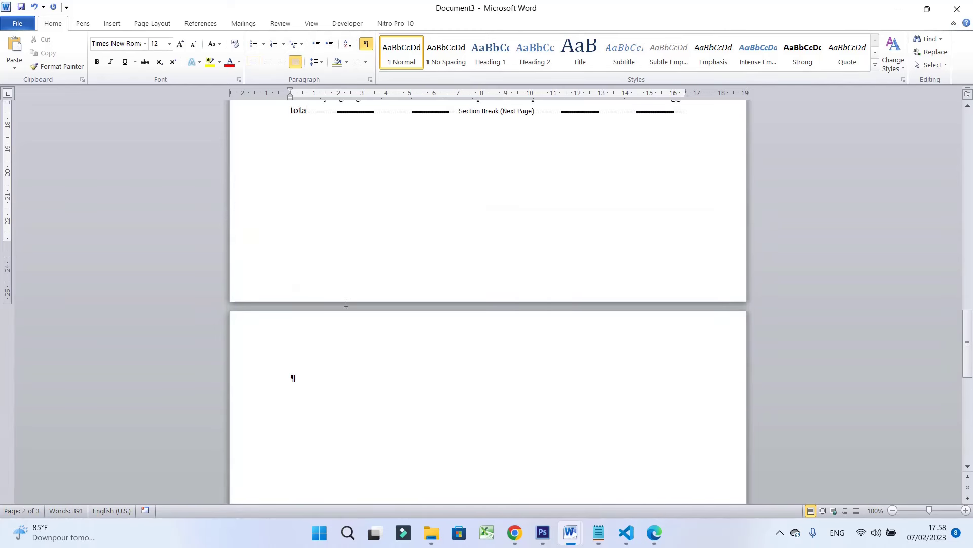
{"action": "scroll", "coordinate": [349, 302], "scroll_direction": "down", "scroll_amount": 3}
{"action": "scroll", "coordinate": [434, 317], "scroll_direction": "up", "scroll_amount": 3}
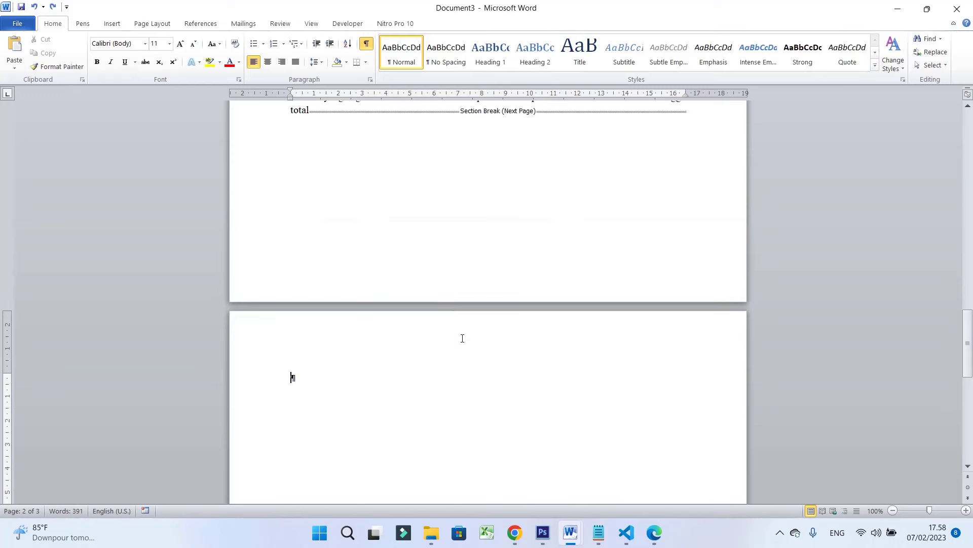
{"action": "scroll", "coordinate": [461, 337], "scroll_direction": "up", "scroll_amount": 1}
{"action": "scroll", "coordinate": [428, 294], "scroll_direction": "up", "scroll_amount": 3}
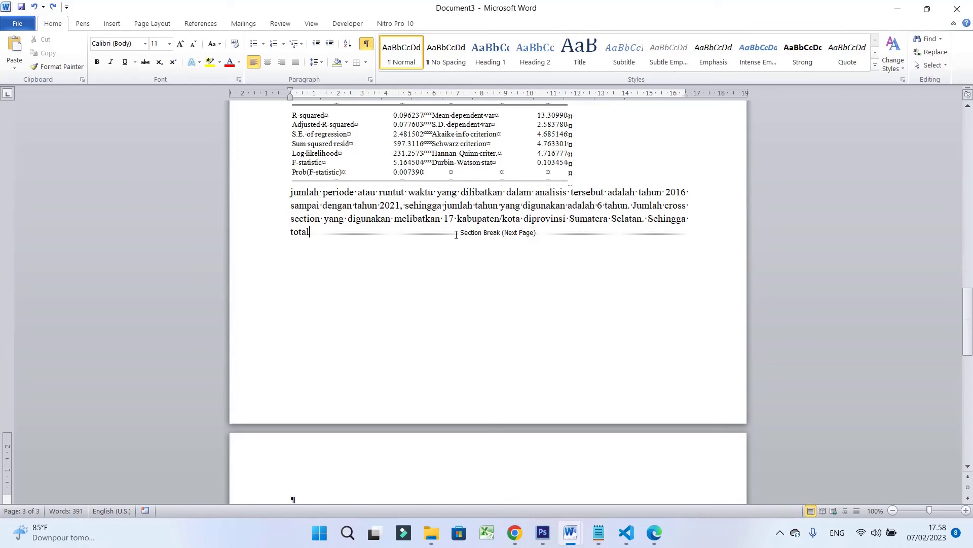
Step: Delete the Section Break (Next Page) right after 'total' to remove page 3
{"action": "left_click", "coordinate": [548, 265]}
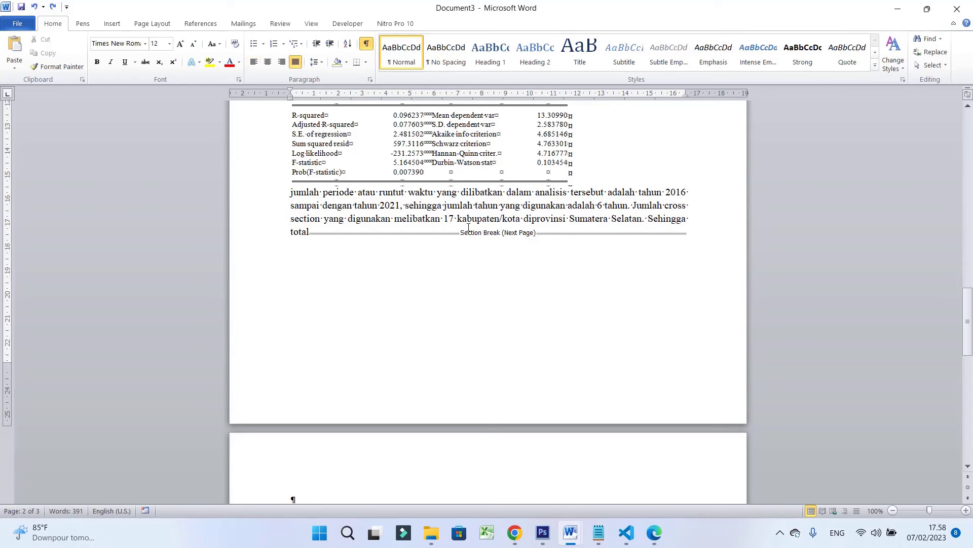
{"action": "scroll", "coordinate": [457, 357], "scroll_direction": "down", "scroll_amount": 2}
{"action": "left_click", "coordinate": [292, 437]}
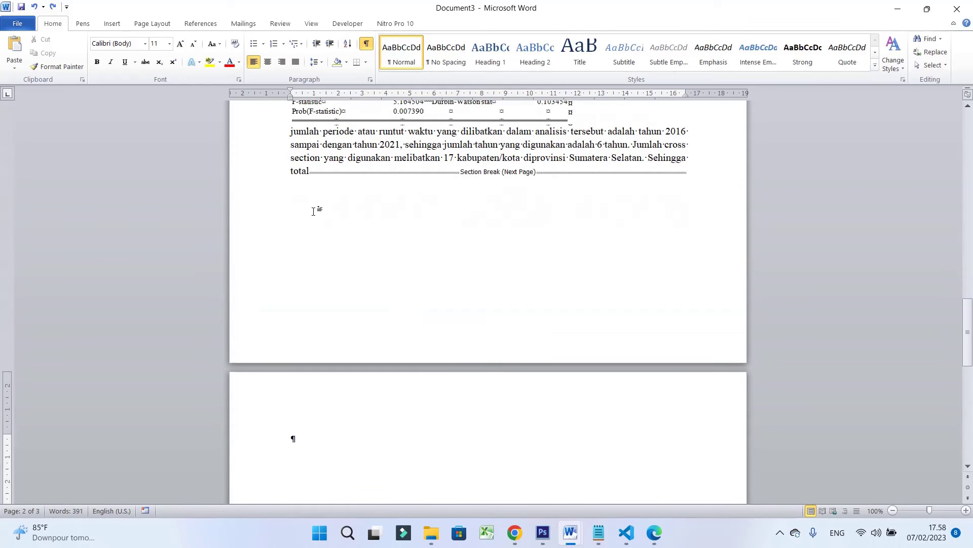
{"action": "left_click", "coordinate": [312, 173]}
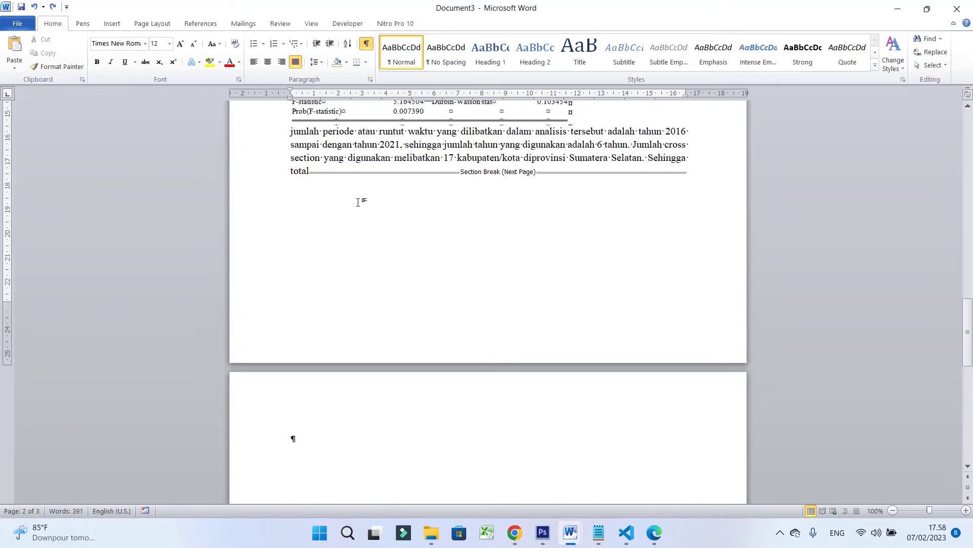
{"action": "key", "text": "Delete"}
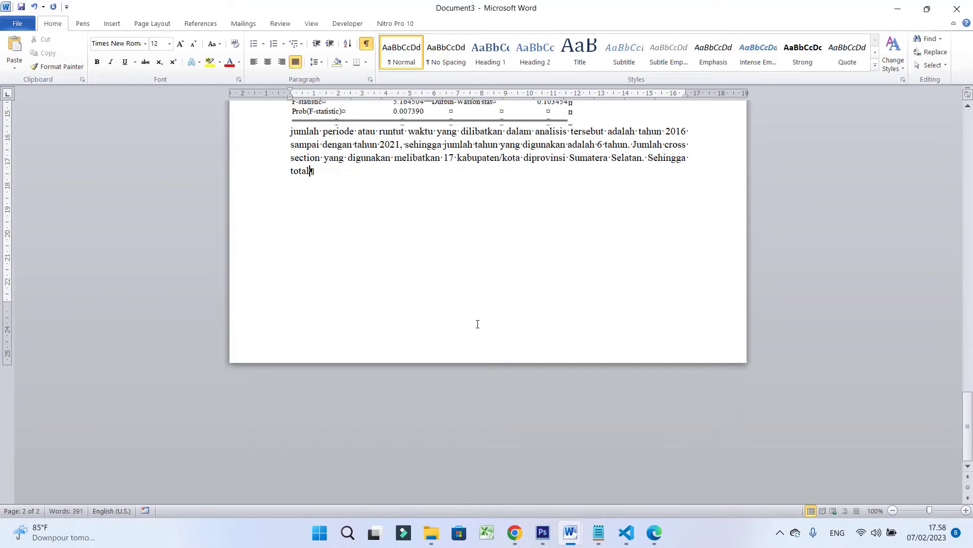
{"action": "scroll", "coordinate": [478, 324], "scroll_direction": "up", "scroll_amount": 9}
{"action": "scroll", "coordinate": [468, 319], "scroll_direction": "up", "scroll_amount": 15}
{"action": "scroll", "coordinate": [468, 256], "scroll_direction": "up", "scroll_amount": 5}
{"action": "scroll", "coordinate": [469, 269], "scroll_direction": "down", "scroll_amount": 5}
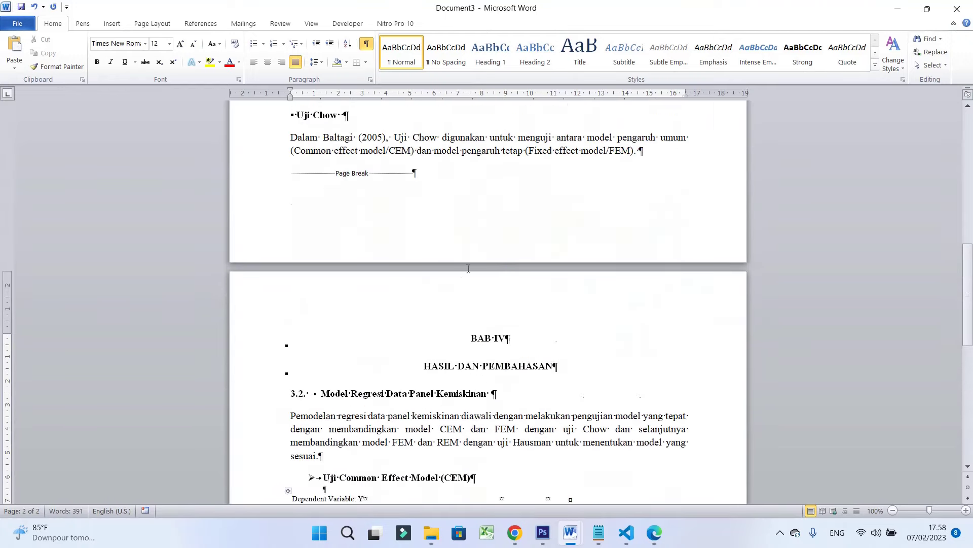
{"action": "scroll", "coordinate": [469, 268], "scroll_direction": "down", "scroll_amount": 9}
{"action": "scroll", "coordinate": [476, 271], "scroll_direction": "down", "scroll_amount": 7}
{"action": "scroll", "coordinate": [479, 272], "scroll_direction": "down", "scroll_amount": 2}
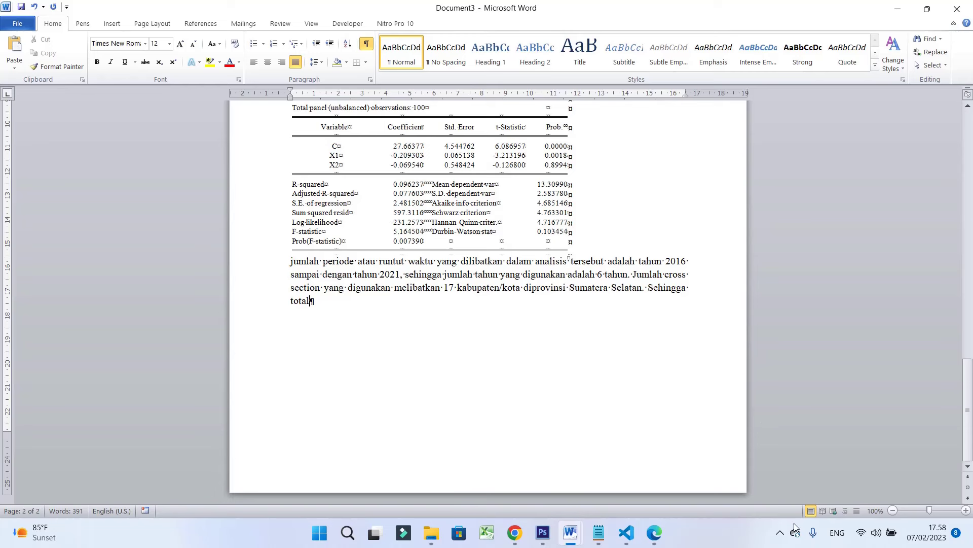
{"action": "left_click", "coordinate": [781, 532]}
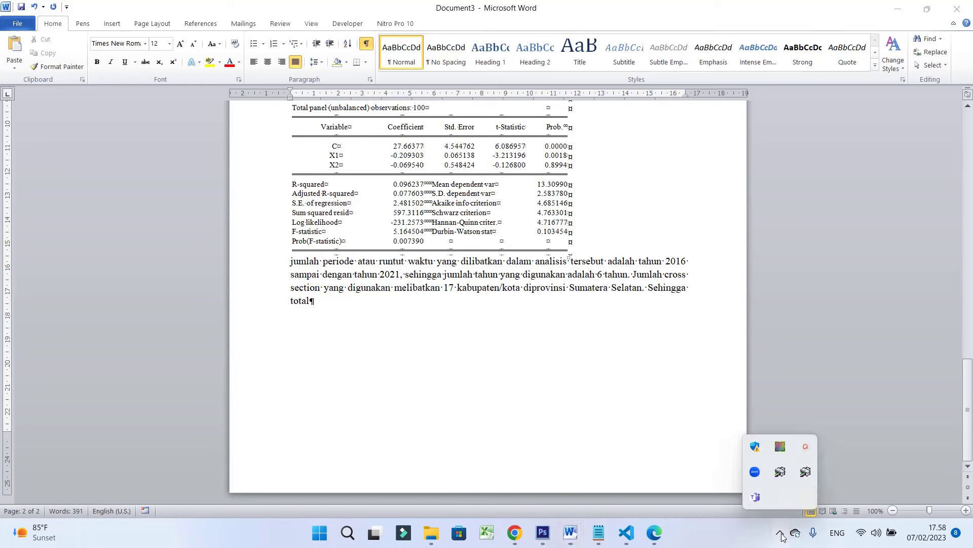
{"action": "left_click", "coordinate": [806, 447]}
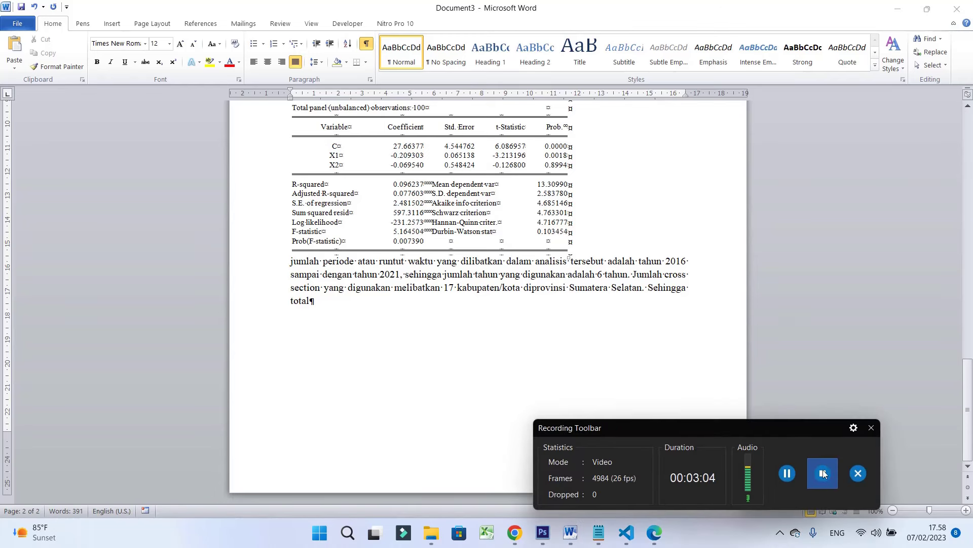